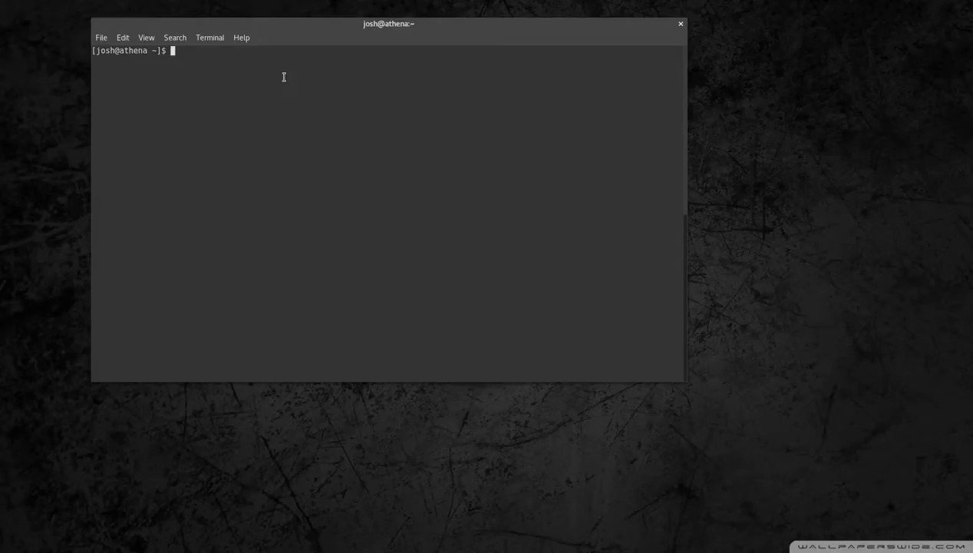
text(hostname)
Step: Show the machine's hostname, then its domain name with hostname -d
key(Return)
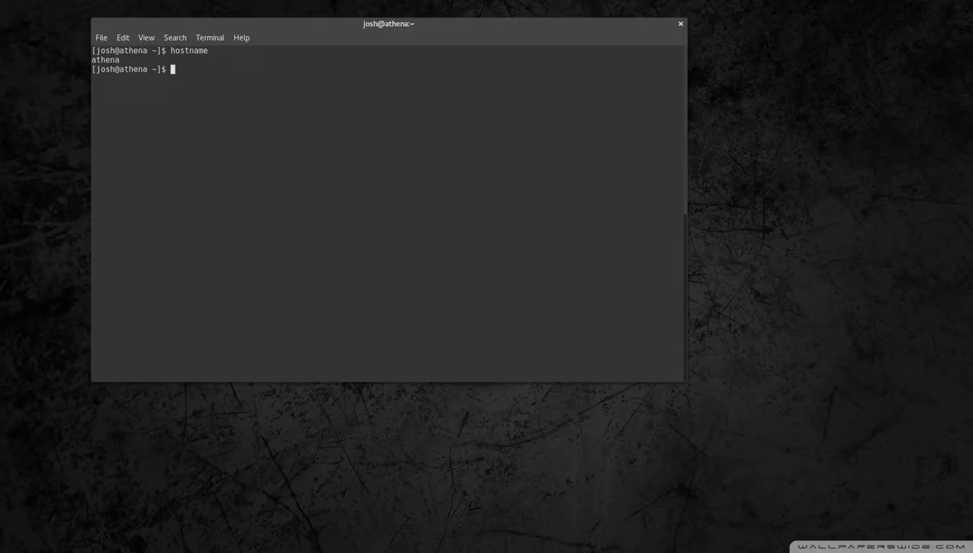
key(Up)
text(-)
text(d)
key(Return)
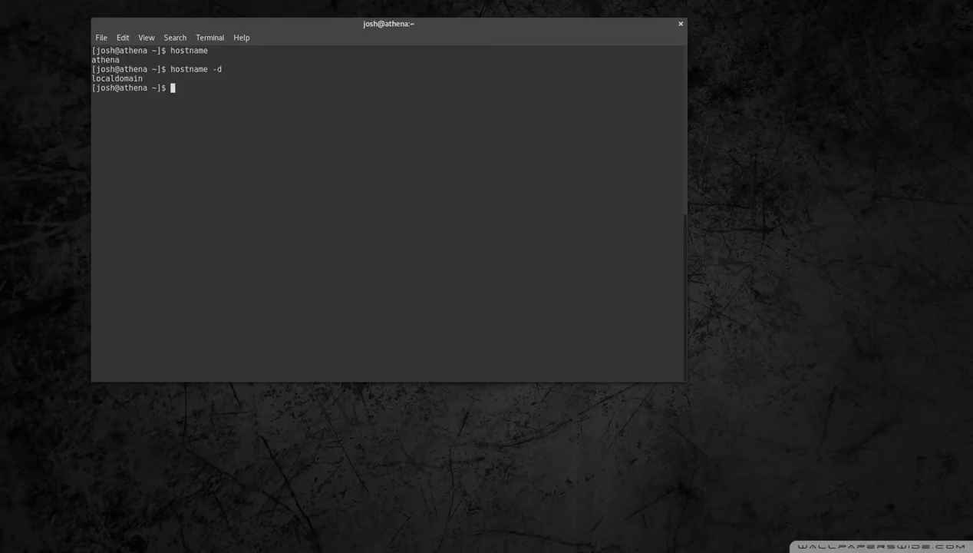
Step: Show the fully qualified name with hostname -f and the IP address with hostname -i
key(Up)
key(BackSpace)
text(f)
key(Return)
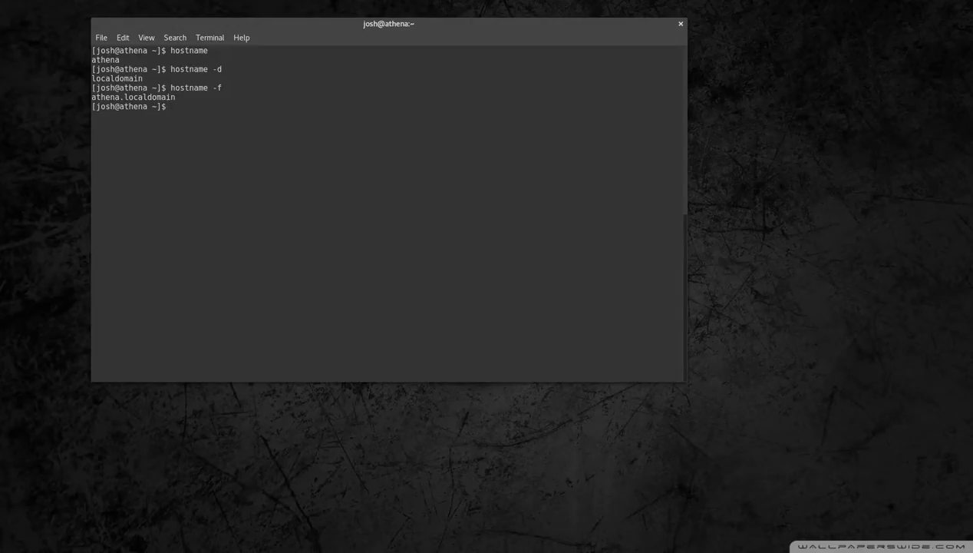
key(Up)
key(BackSpace)
text(i)
key(Return)
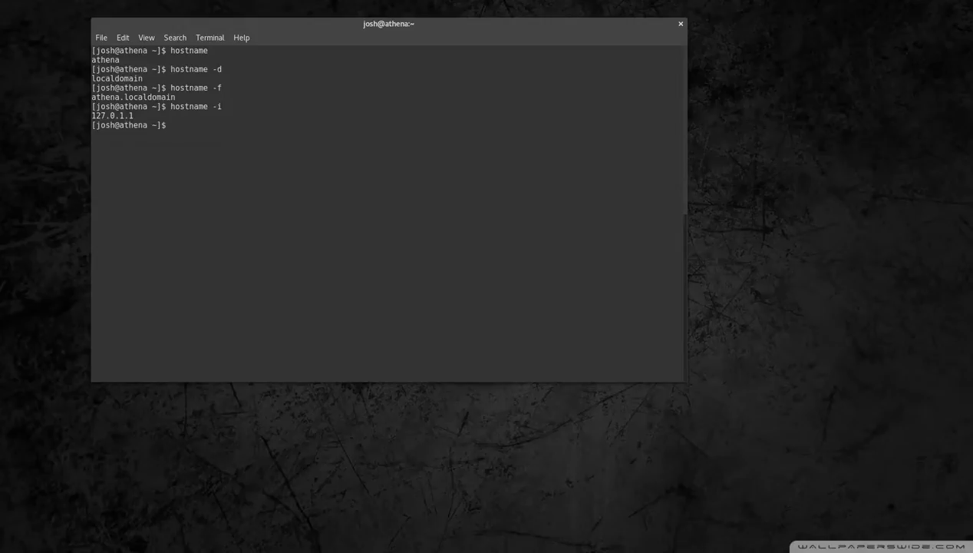
text(claer)
key(BackSpace)
key(BackSpace)
key(BackSpace)
text(ear)
Step: Clear the screen, ping 192.168.10.3 and stop it to show zero packet loss
key(Return)
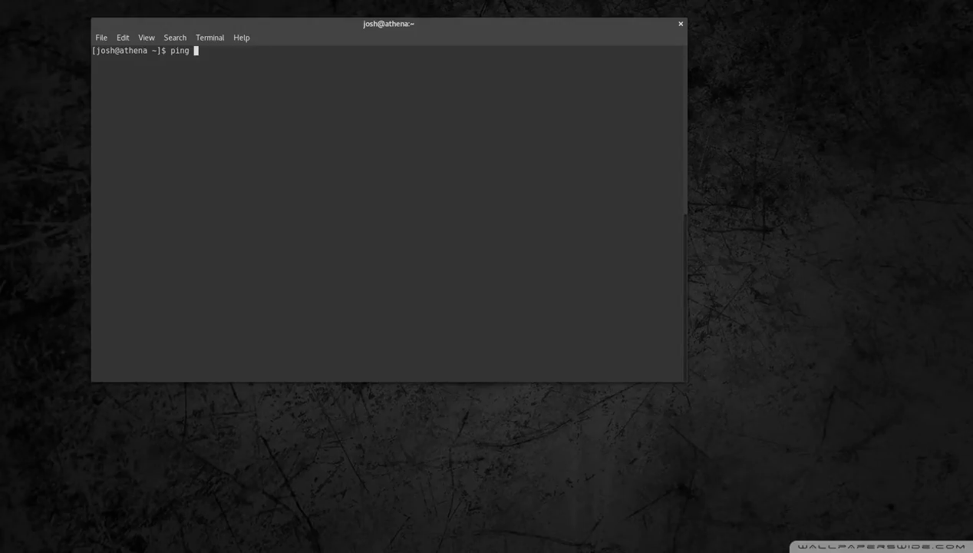
text(192.168.10.3)
key(Return)
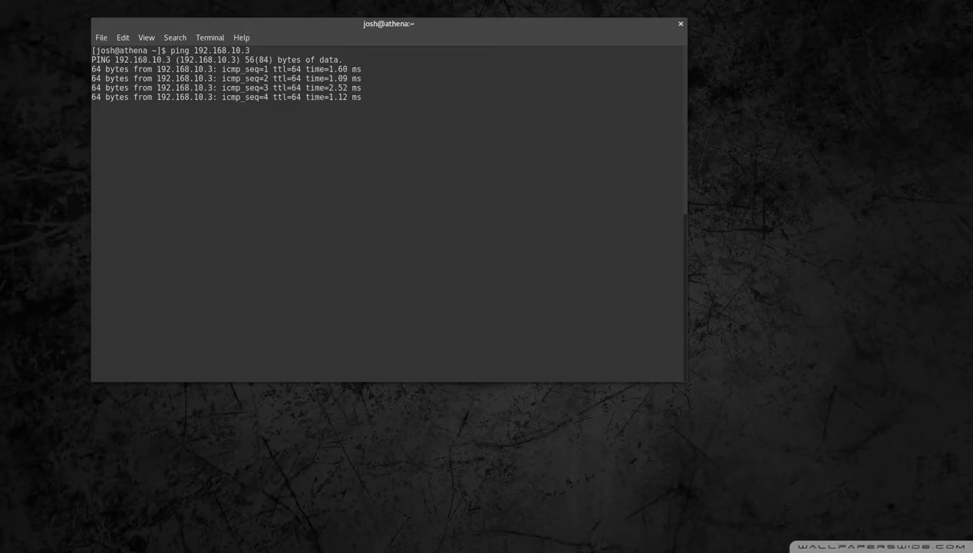
key(ctrl+c)
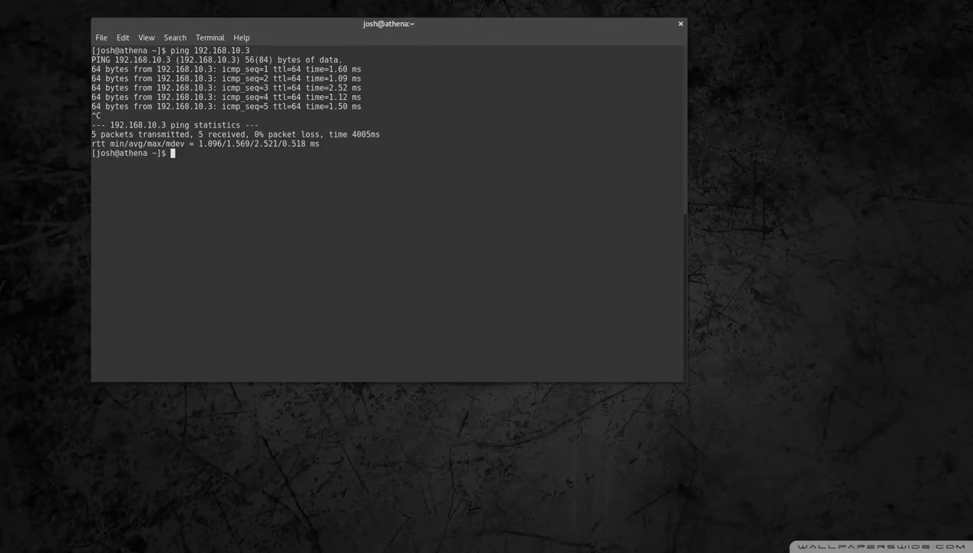
Step: Ping google.com and stop it after a few replies to show its statistics
key(Up)
key(BackSpace)
key(BackSpace)
key(BackSpace)
key(BackSpace)
key(BackSpace)
key(BackSpace)
key(BackSpace)
key(BackSpace)
key(BackSpace)
key(BackSpace)
text(google.com)
key(Return)
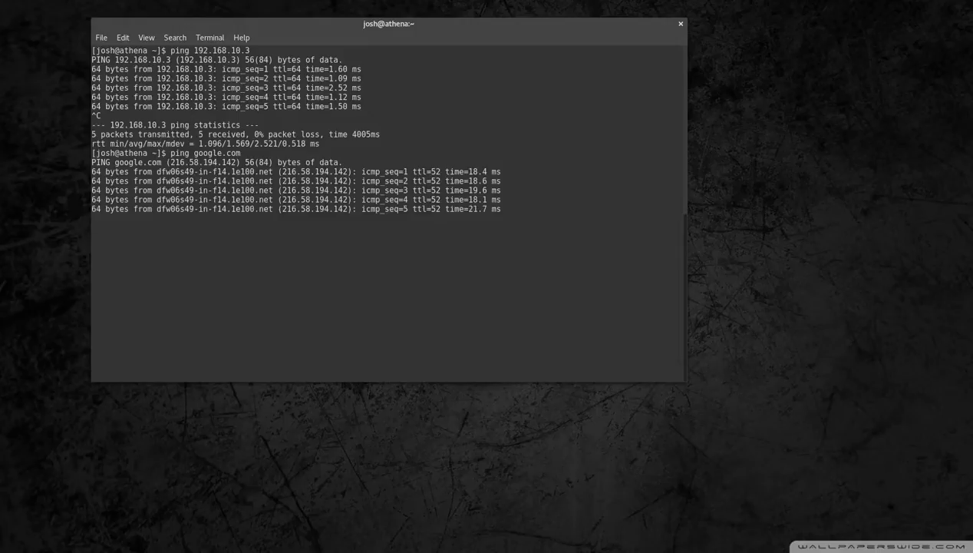
key(ctrl+c)
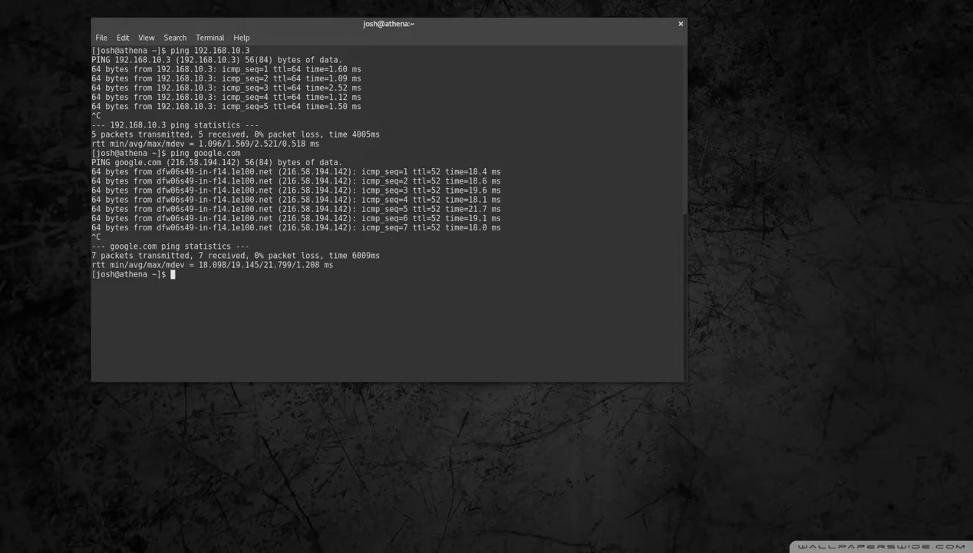
key(Up)
key(BackSpace)
key(BackSpace)
key(BackSpace)
key(BackSpace)
key(BackSpace)
key(BackSpace)
key(BackSpace)
key(BackSpace)
key(BackSpace)
key(BackSpace)
text(aol.com)
Step: Ping aol.com, stop it and highlight its 100% packet loss figure
key(Return)
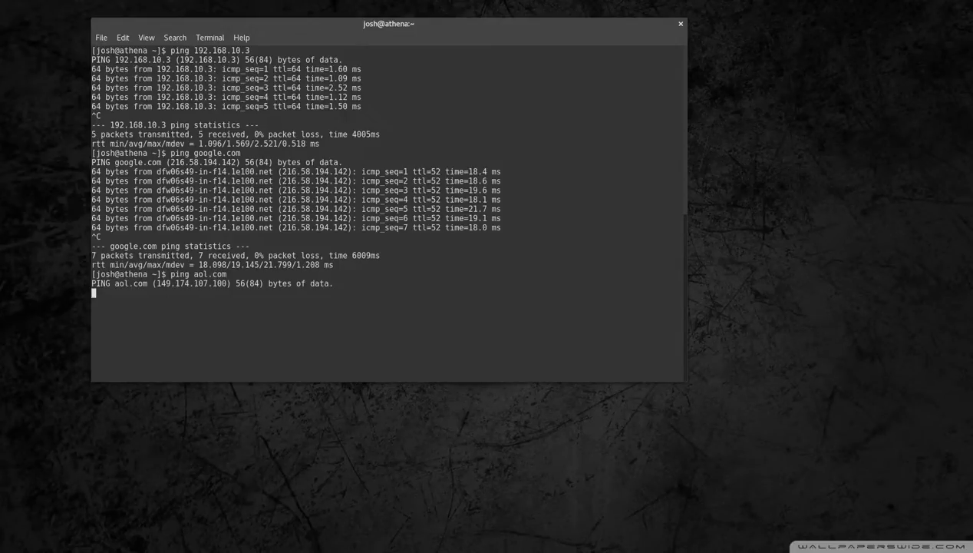
key(ctrl+c)
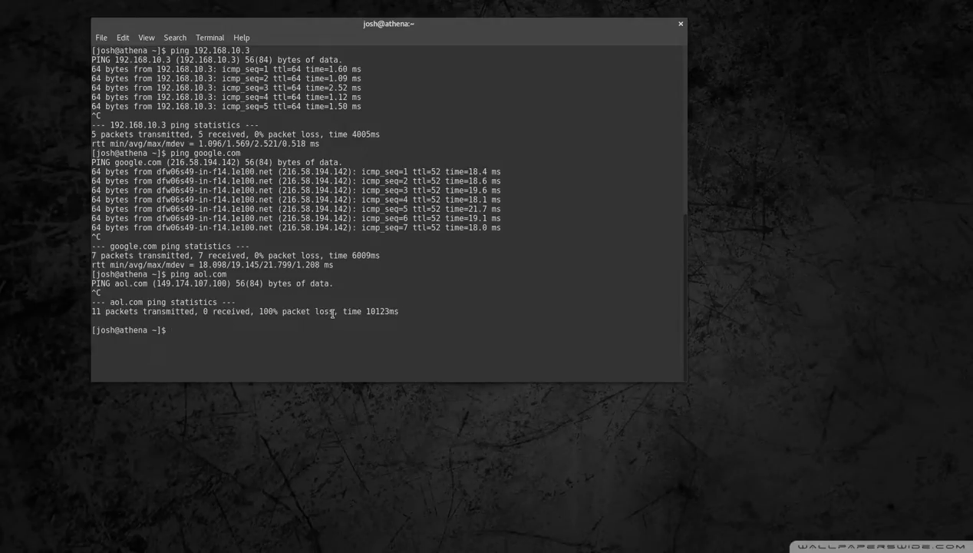
drag(333, 312, 260, 311)
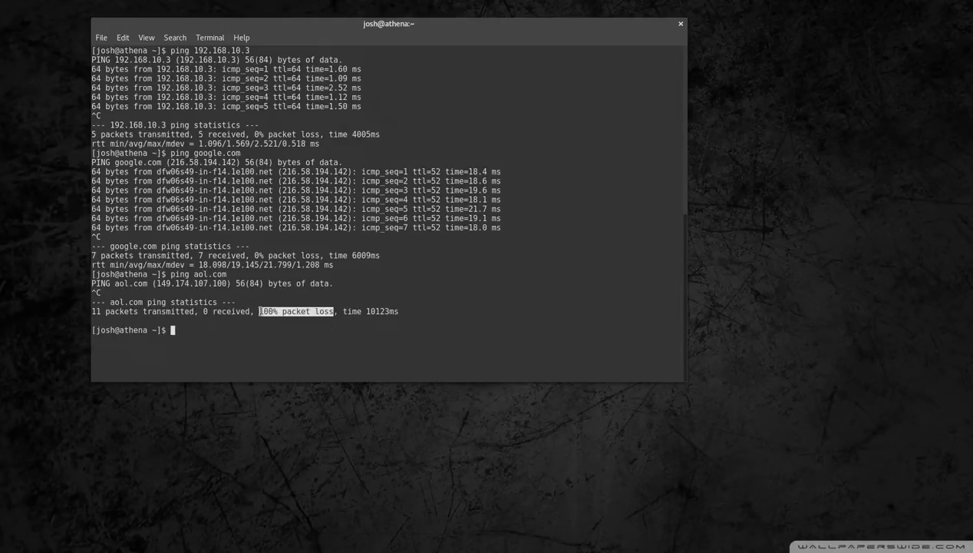
click(254, 329)
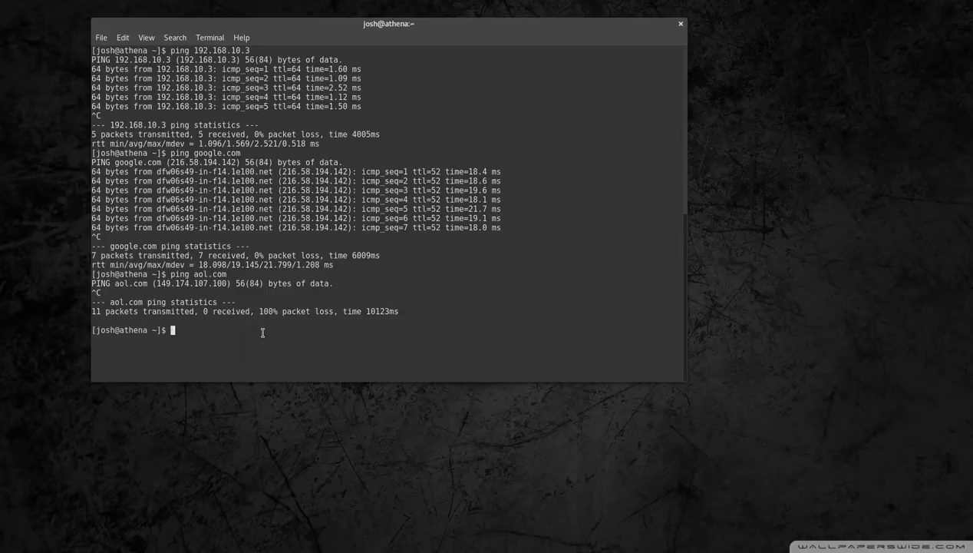
Step: Ping yahoo.com and stop it after four replies showing 0% packet loss
key(Up)
key(BackSpace)
key(BackSpace)
key(BackSpace)
key(BackSpace)
key(BackSpace)
key(BackSpace)
key(BackSpace)
text(yahoo)
text(.com)
key(Return)
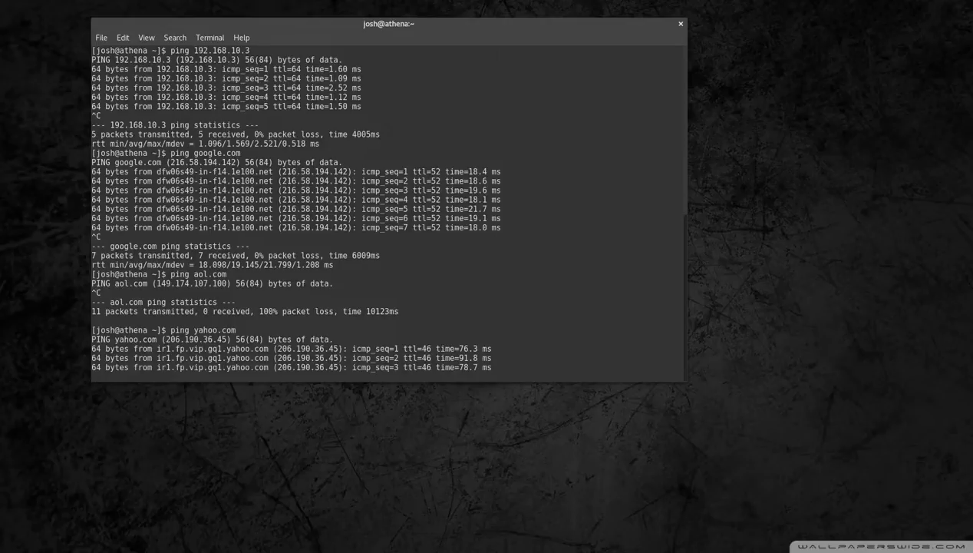
key(ctrl+c)
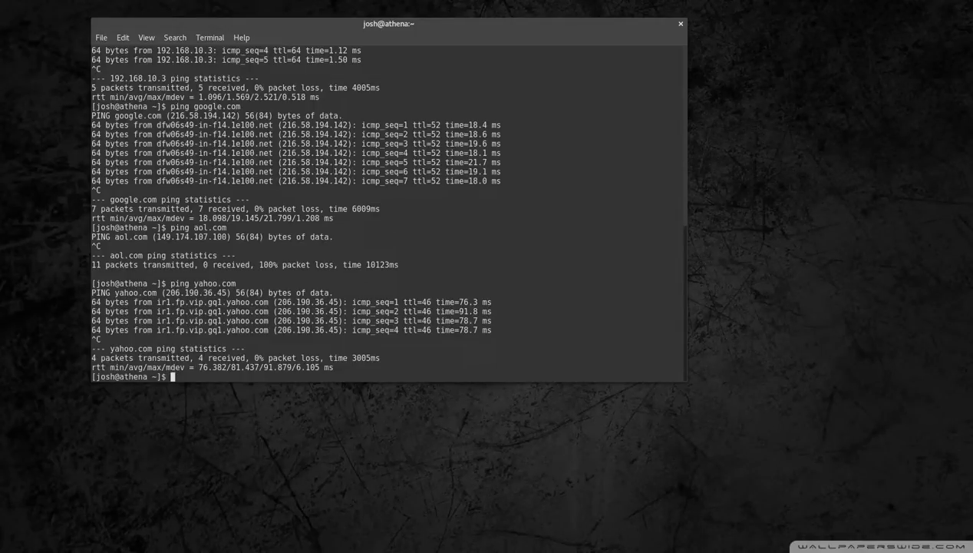
text(ifco)
text(nfig)
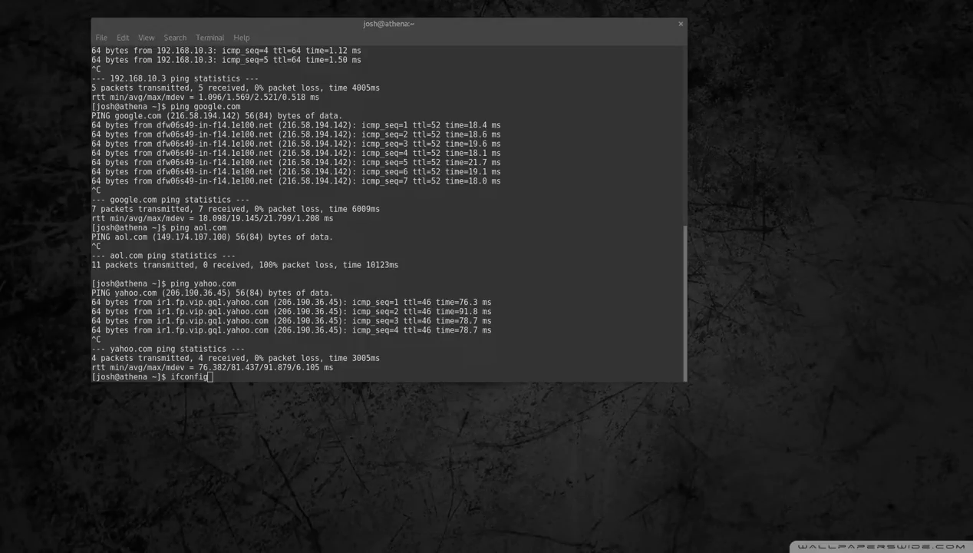
Step: Run ifconfig and point out interface wlp0s20u4 and addresses 192.168.10.140 and 192.168.10.145
click(269, 374)
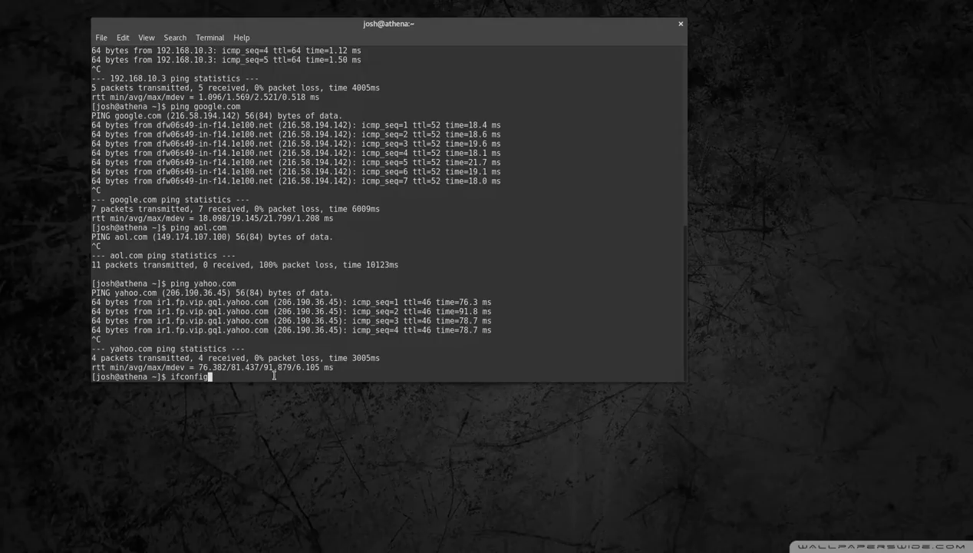
key(Return)
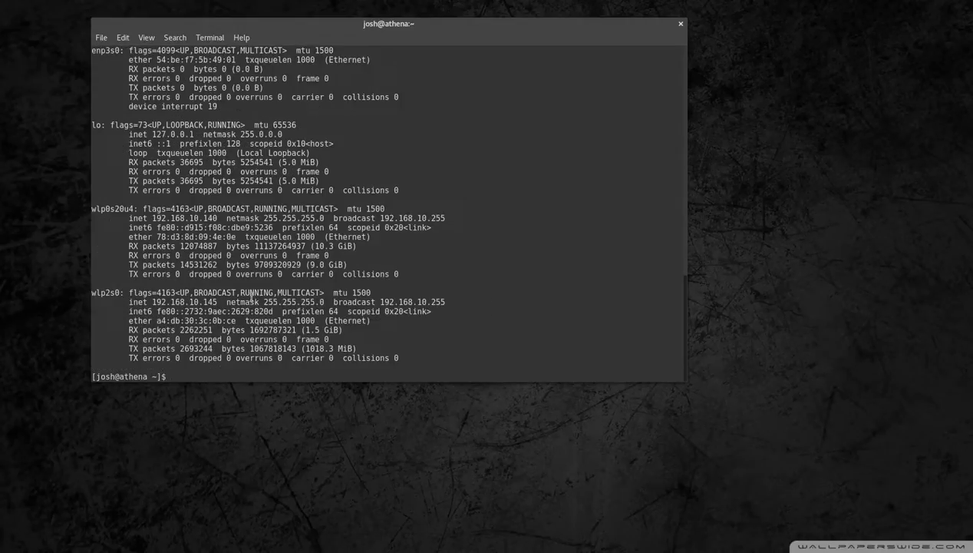
scroll(269, 284, up, 3)
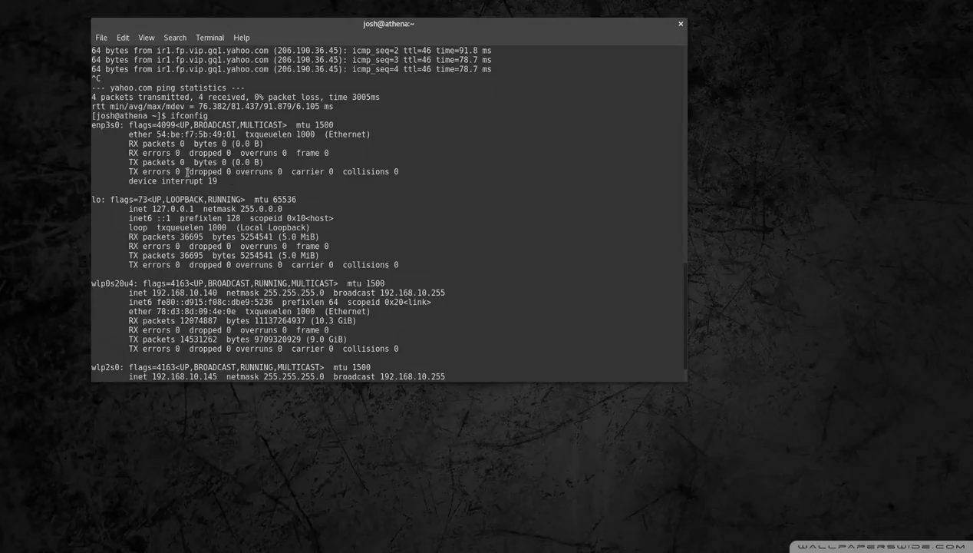
scroll(189, 173, down, 3)
scroll(192, 172, down, 3)
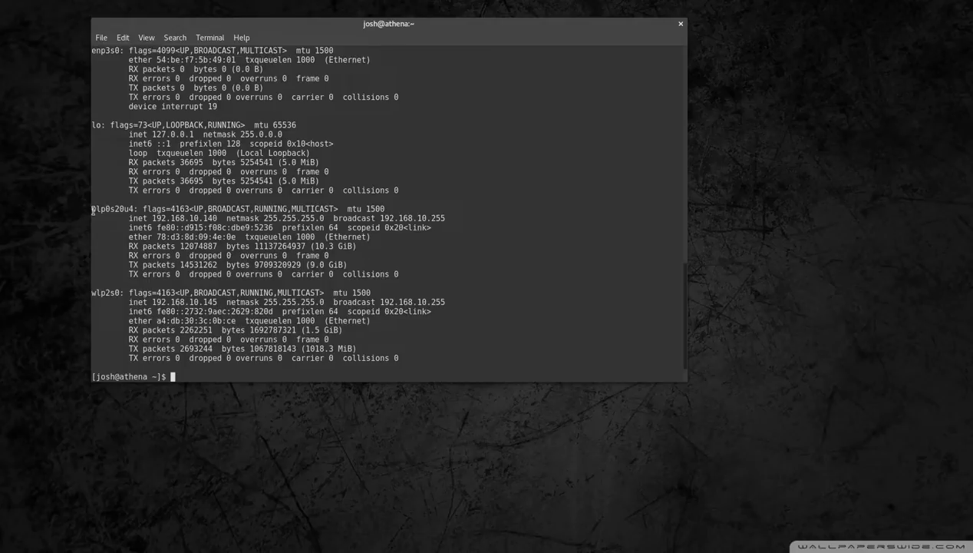
drag(92, 209, 133, 209)
drag(152, 218, 223, 218)
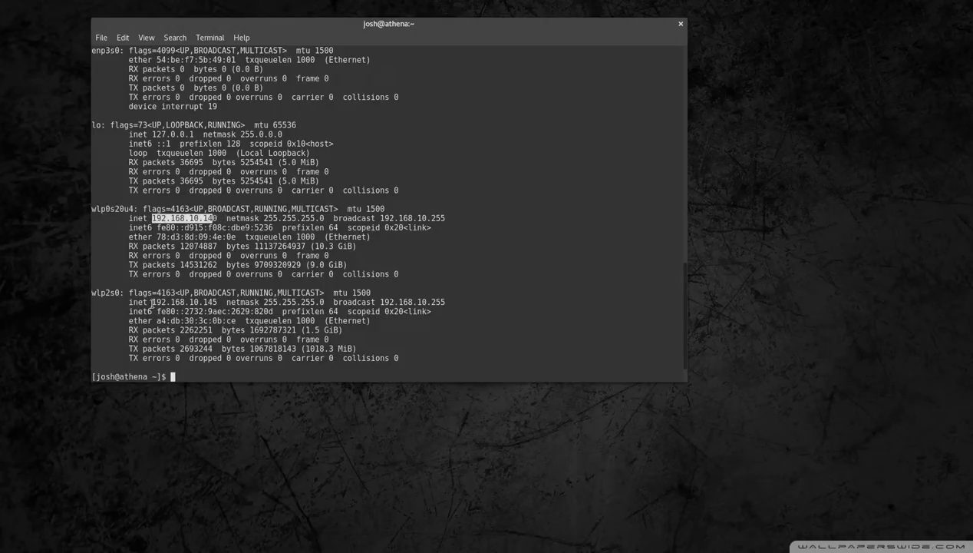
mouse_move(152, 301)
mouse_down()
mouse_move(232, 303)
mouse_move(216, 302)
mouse_up()
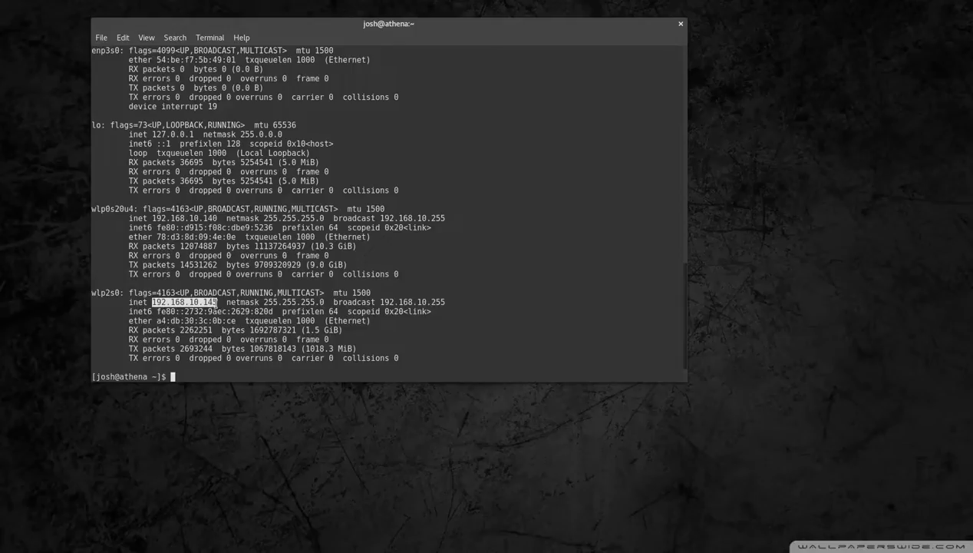
click(218, 376)
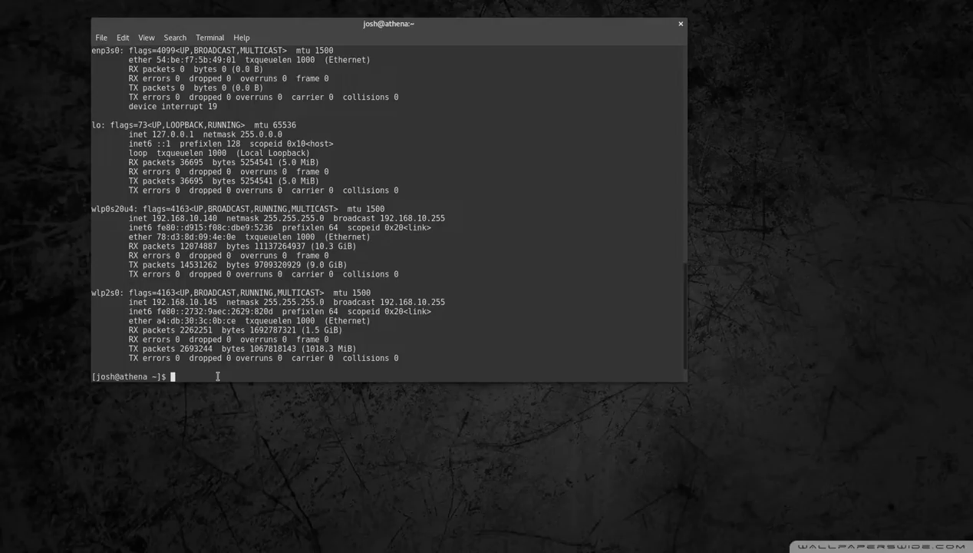
text(man ifconfig)
key(Return)
key(Down)
key(Down)
key(Down)
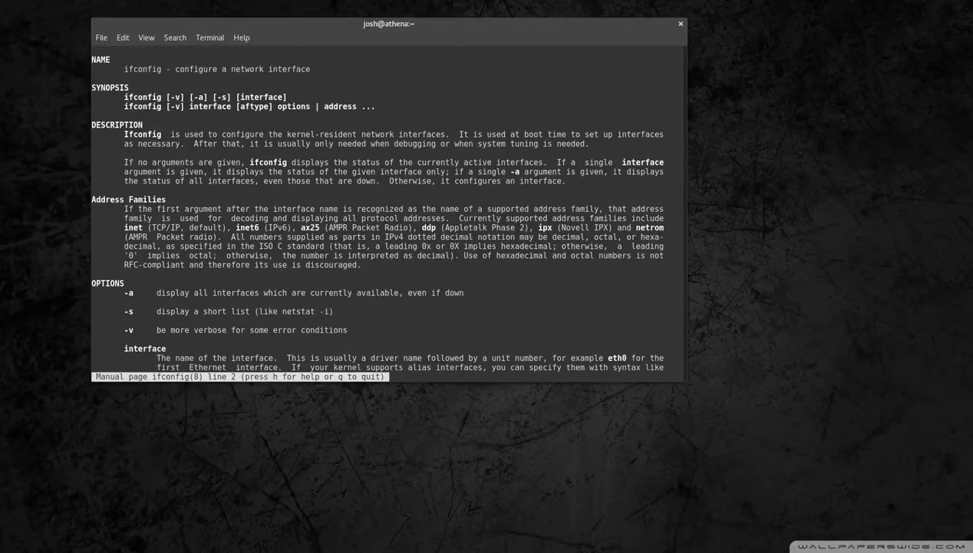
key(Down)
key(Down)
key(Down)
key(Down)
key(Down)
key(Down)
key(Down)
key(Down)
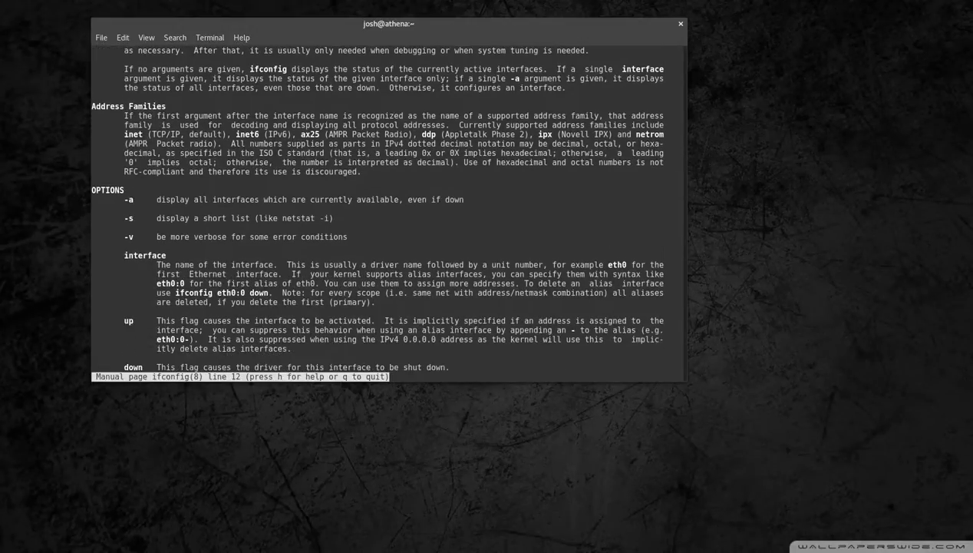
key(Down)
key(Down)
key(Down)
key(Down)
key(Down)
key(Down)
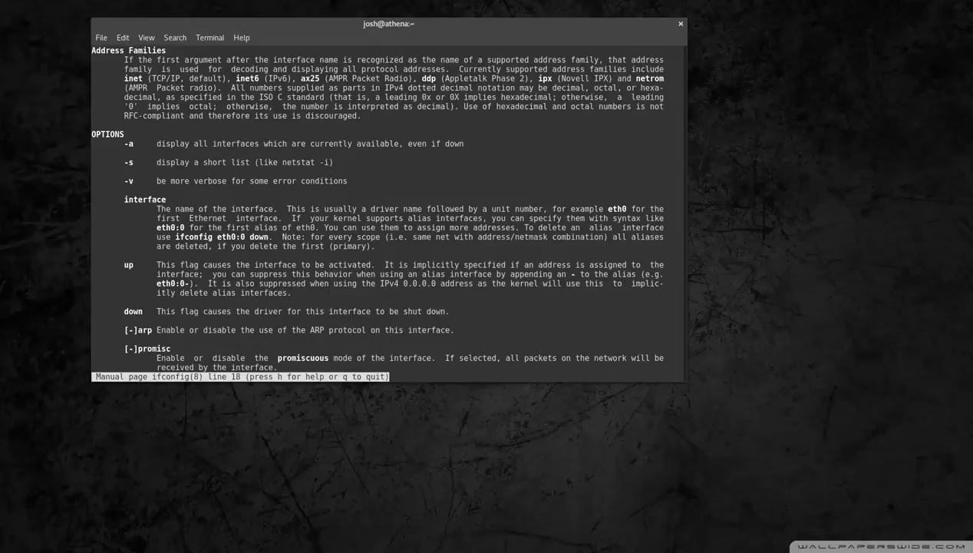
key(Down)
key(Down)
key(Down)
key(Down)
key(Down)
key(Down)
key(Down)
key(Down)
key(Down)
key(Down)
key(Down)
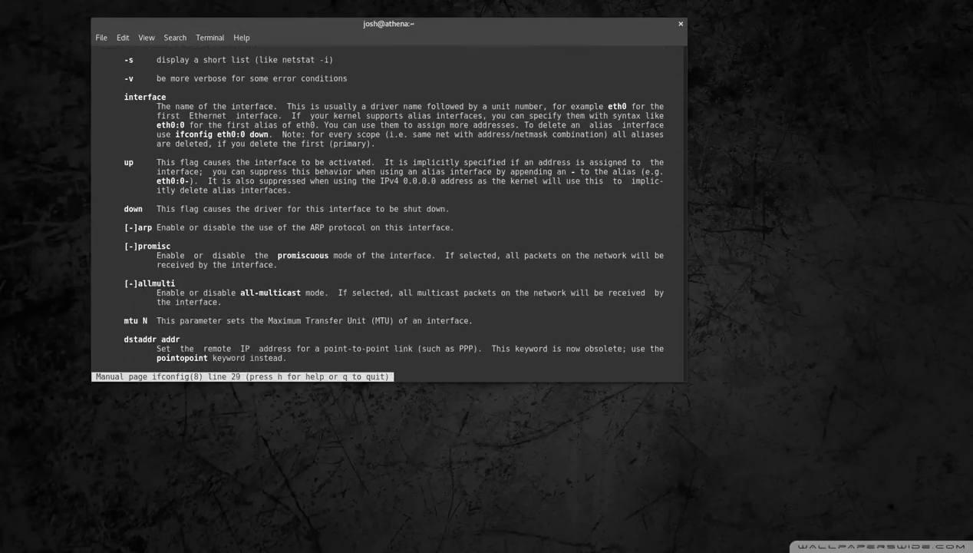
key(Down)
key(Down)
key(Down)
key(Down)
key(Down)
key(Down)
key(Down)
key(Down)
key(Down)
key(Down)
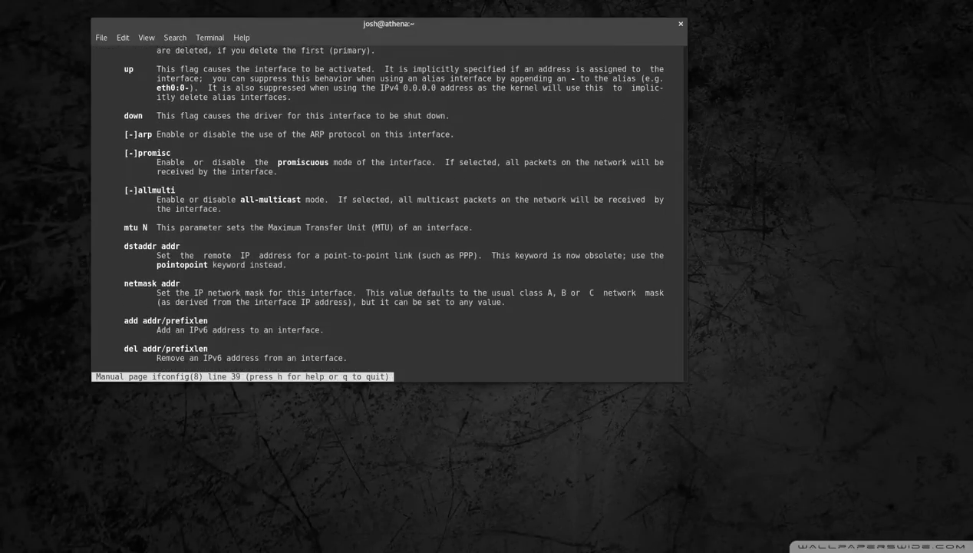
key(Down)
key(Down)
key(Down)
key(Down)
key(Down)
key(Down)
key(Down)
key(Down)
key(Down)
key(Down)
key(Down)
key(Down)
key(Down)
key(Down)
key(Down)
key(Down)
key(Down)
key(Down)
key(Down)
key(Down)
key(Down)
key(Down)
key(Down)
key(Down)
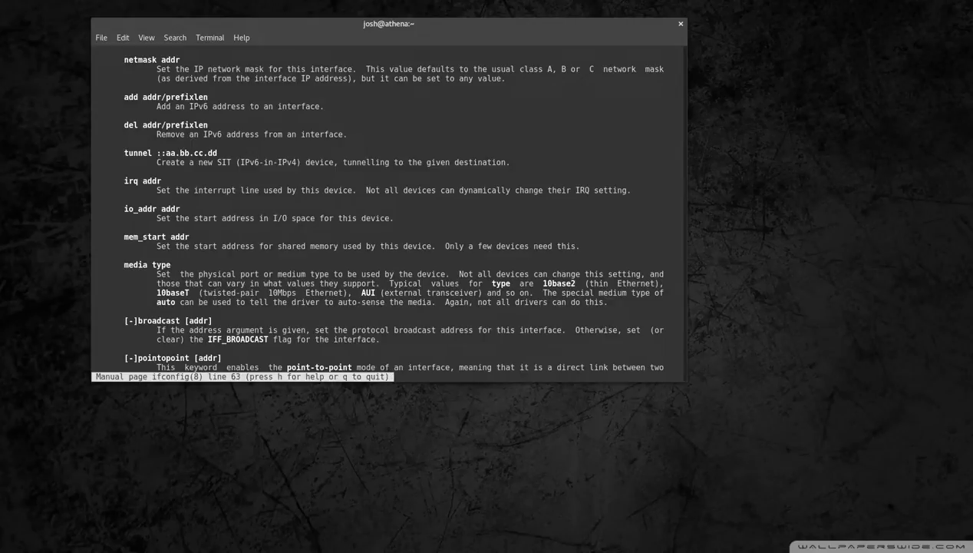
key(q)
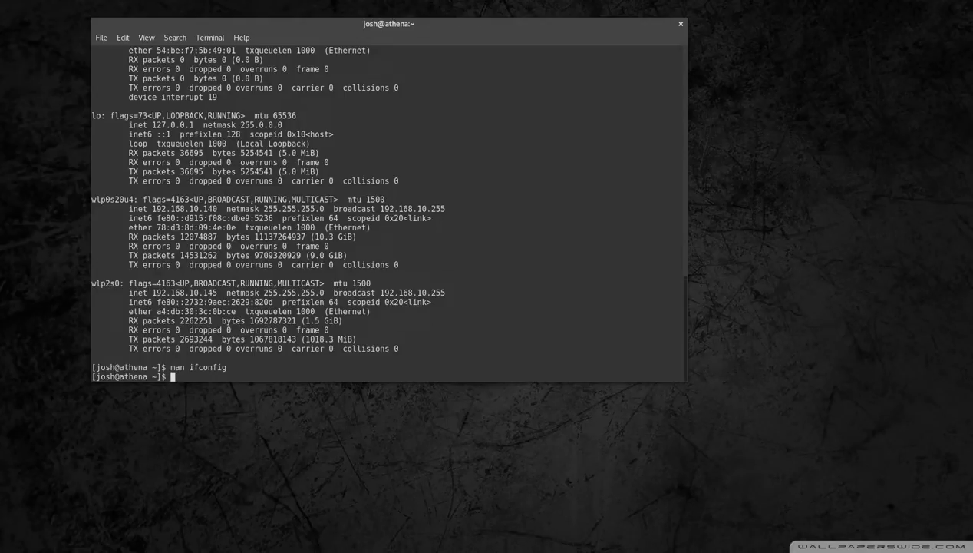
text(ne)
text(t)
text(stat)
text(-)
text(g)
Step: Run netstat -g to list each interface's multicast group memberships
key(Return)
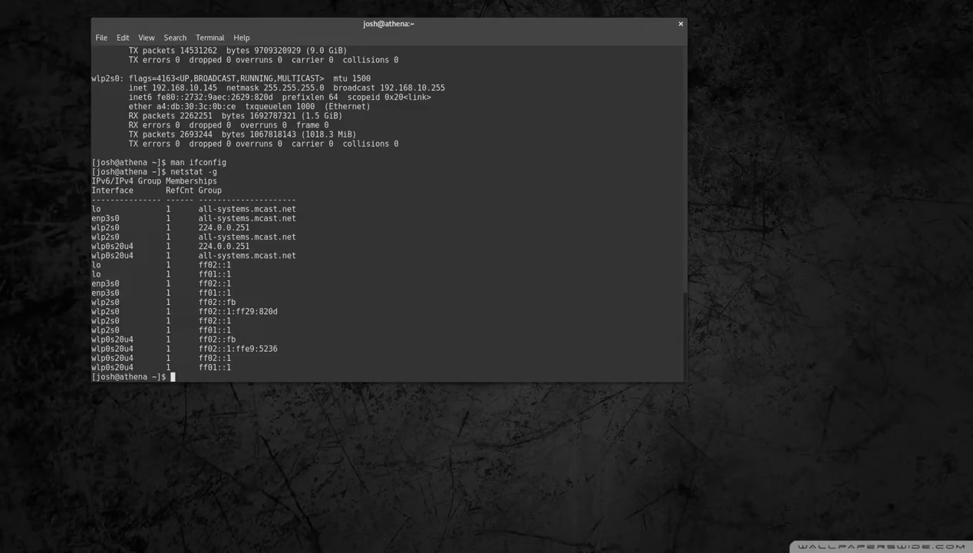
text(netstat -)
text(a)
Step: Run netstat -a to list all active connections and UNIX domain sockets
key(Return)
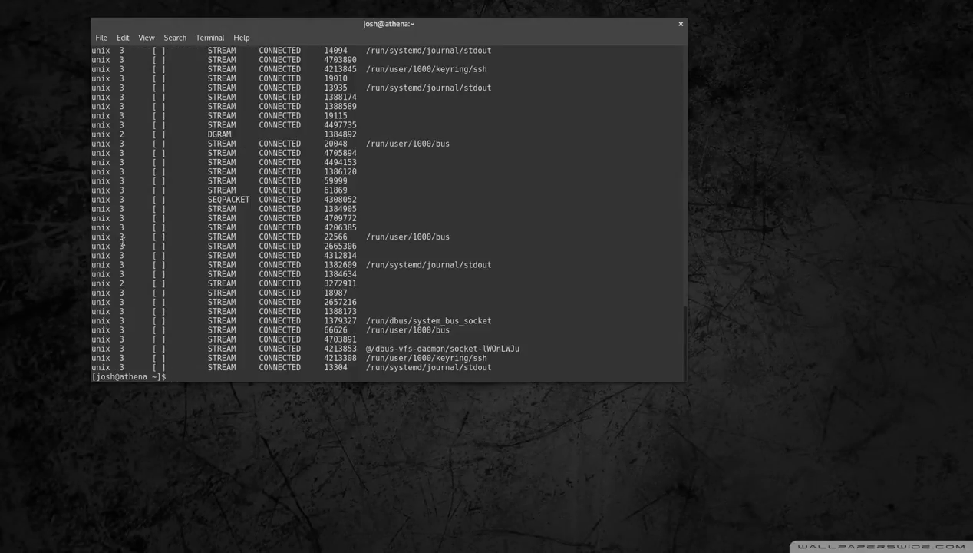
scroll(230, 192, up, 3)
scroll(268, 199, up, 3)
scroll(307, 204, up, 3)
scroll(322, 205, up, 3)
scroll(321, 206, up, 3)
scroll(323, 209, up, 3)
scroll(327, 213, up, 3)
scroll(330, 217, up, 3)
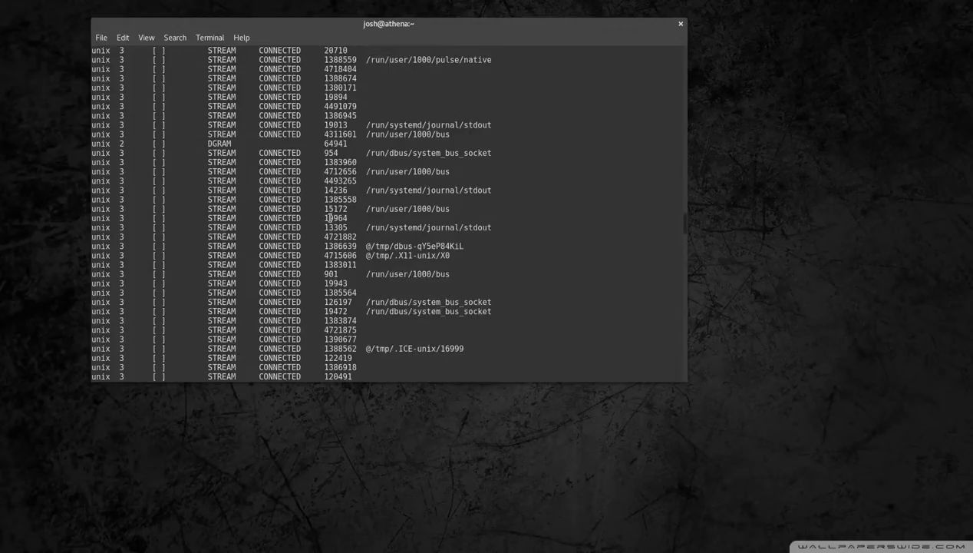
scroll(330, 218, up, 3)
scroll(326, 217, up, 3)
scroll(321, 218, up, 3)
scroll(316, 218, up, 3)
scroll(315, 218, up, 5)
scroll(230, 230, down, 1)
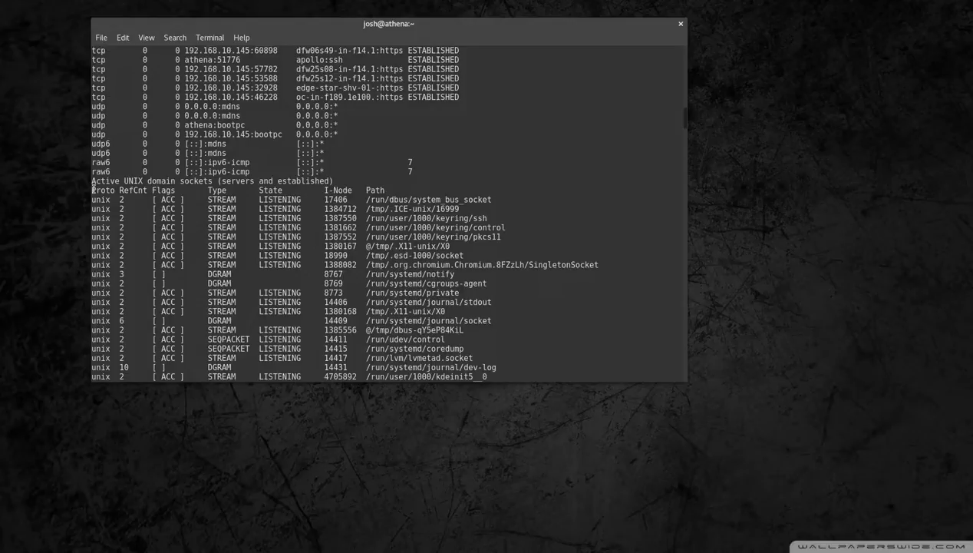
scroll(230, 230, down, 5)
scroll(307, 230, down, 3)
scroll(355, 240, down, 3)
scroll(355, 240, down, 3)
scroll(361, 244, down, 3)
scroll(365, 247, down, 3)
scroll(368, 250, down, 3)
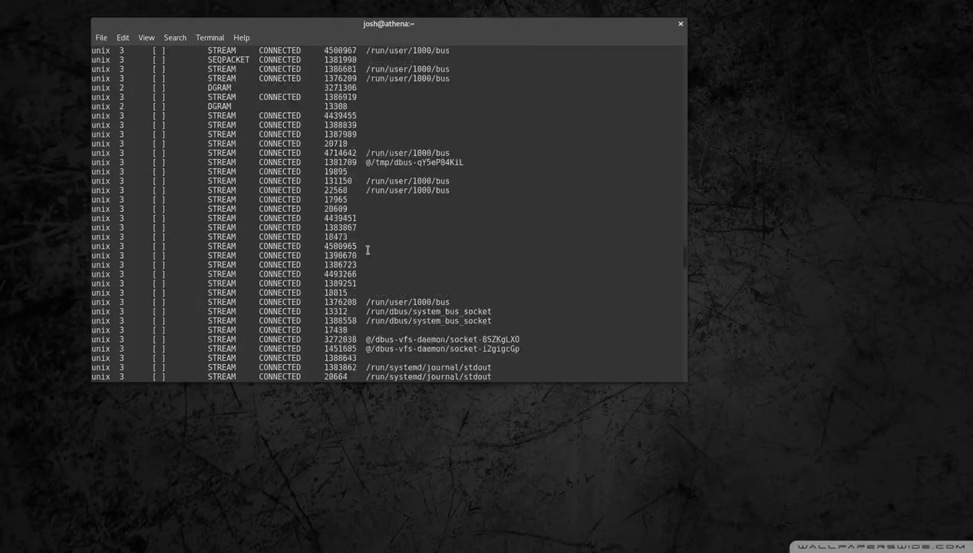
scroll(367, 250, down, 3)
scroll(369, 248, down, 3)
scroll(370, 246, down, 3)
scroll(370, 244, down, 3)
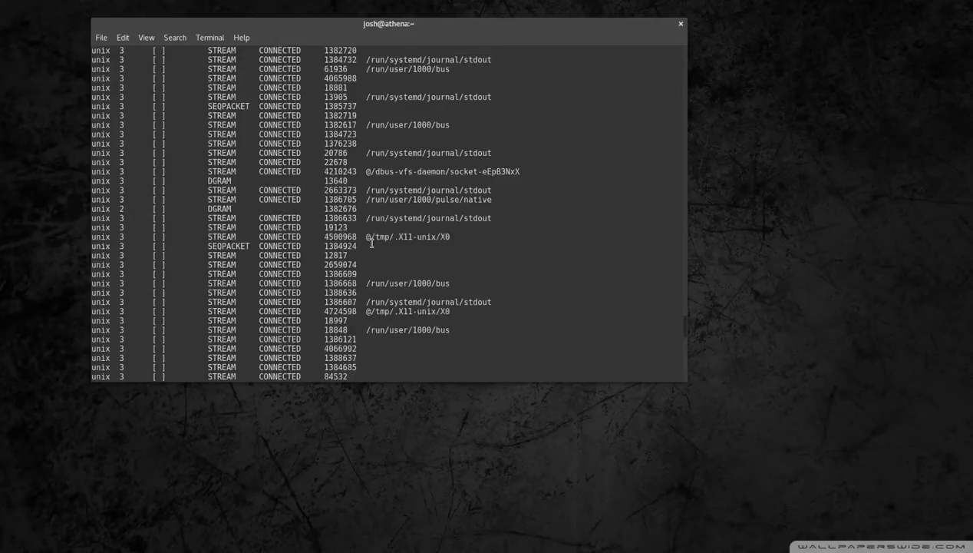
scroll(370, 244, down, 3)
scroll(372, 238, down, 3)
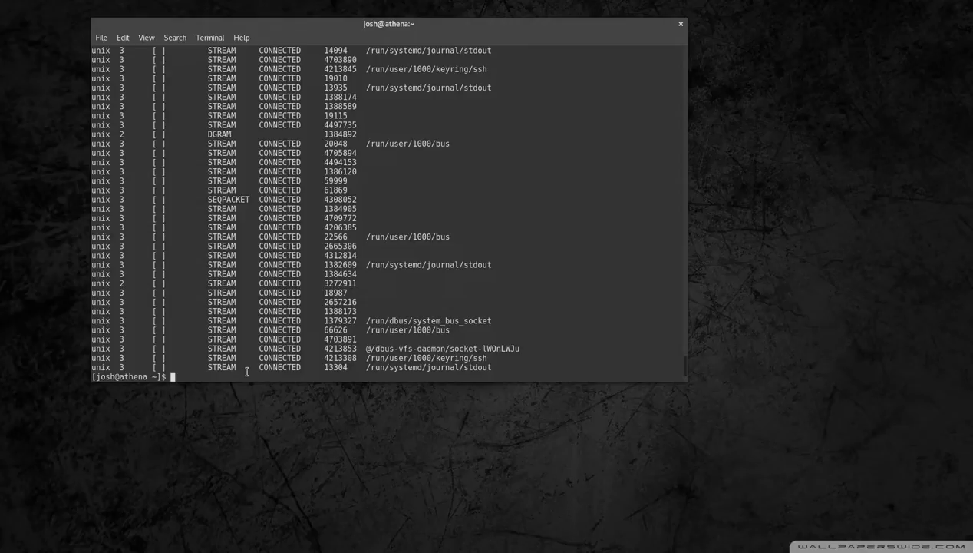
text(man netstat)
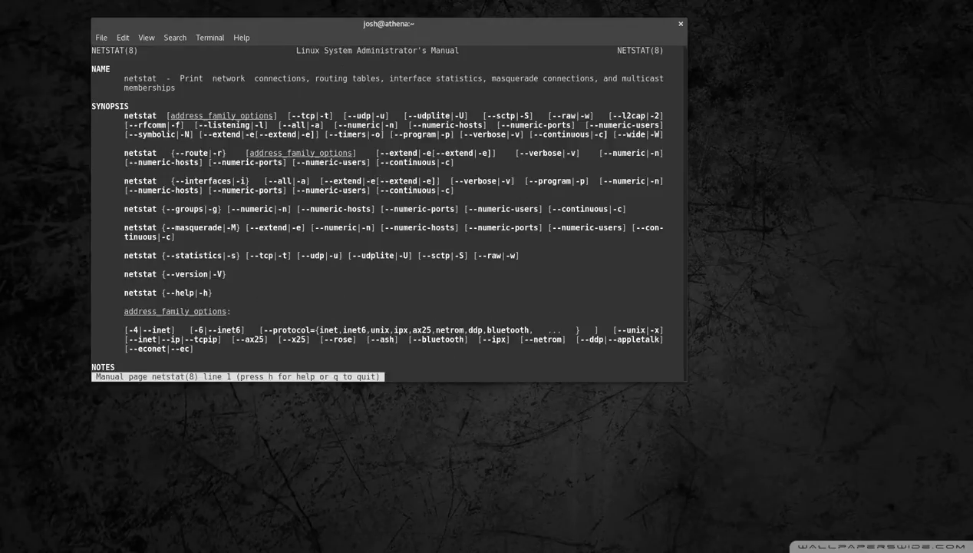
key(Return)
key(Down)
key(Down)
key(Down)
key(Down)
key(Down)
key(Down)
key(Down)
key(Down)
key(Up)
key(Up)
key(Up)
key(Up)
key(Up)
key(Up)
key(Up)
key(Down)
key(Down)
key(Down)
key(Down)
key(Down)
key(Down)
key(Down)
key(Down)
key(Down)
key(Down)
key(Down)
key(Down)
key(Down)
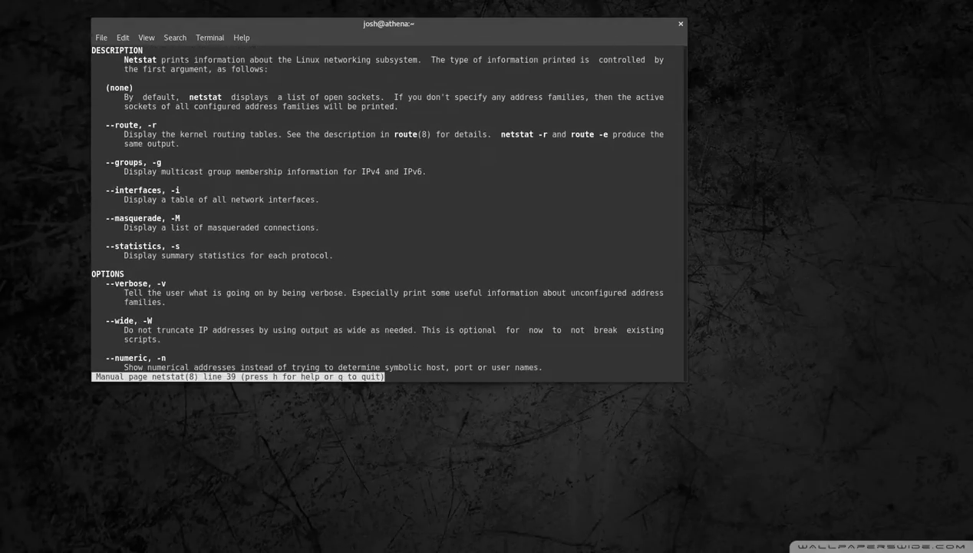
key(Down)
key(Down)
key(Down)
key(Down)
key(Down)
key(Down)
key(Down)
key(Down)
key(Down)
key(Down)
key(Down)
key(Down)
key(Down)
key(Down)
key(Down)
key(Down)
key(Down)
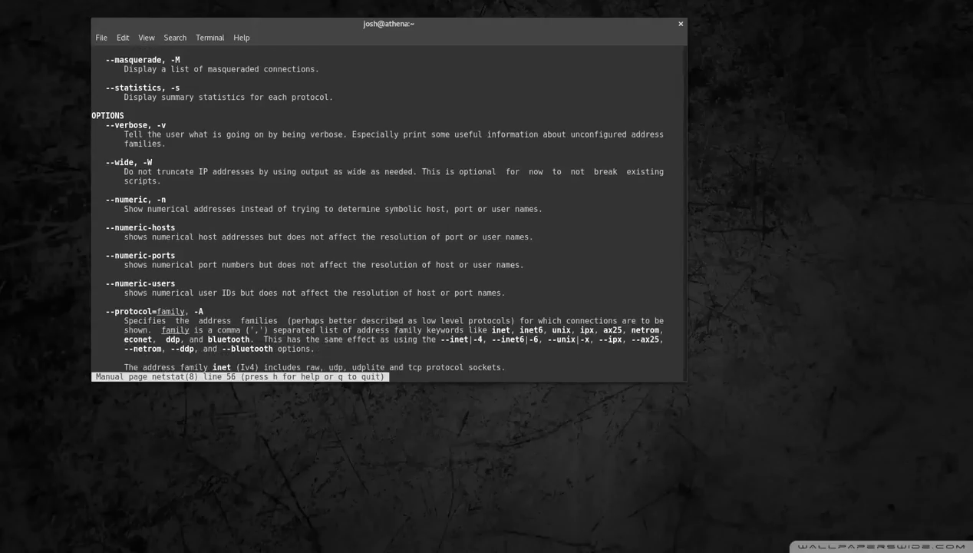
key(Down)
key(Down)
key(q)
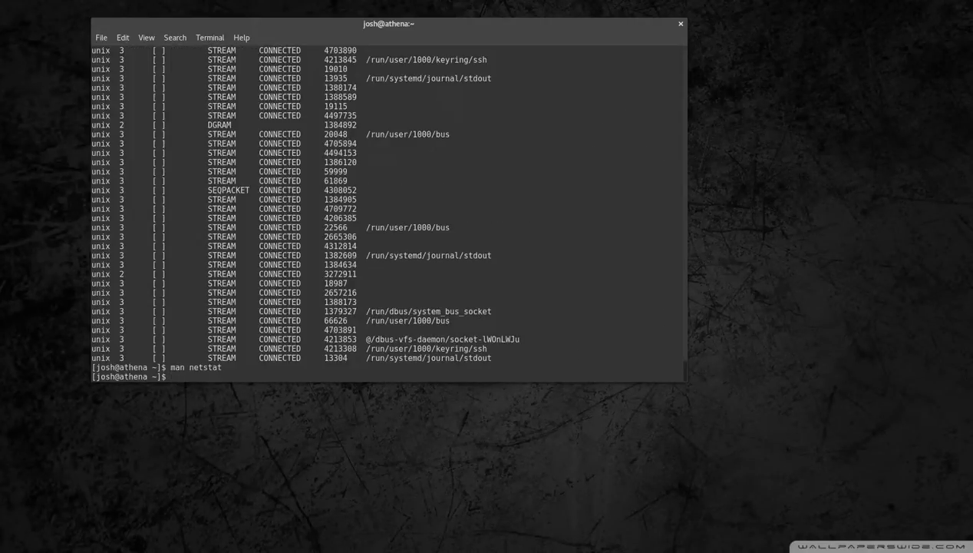
Step: Run nslookup keepittechie.com and highlight the resolved address 192.185.226.148
click(116, 412)
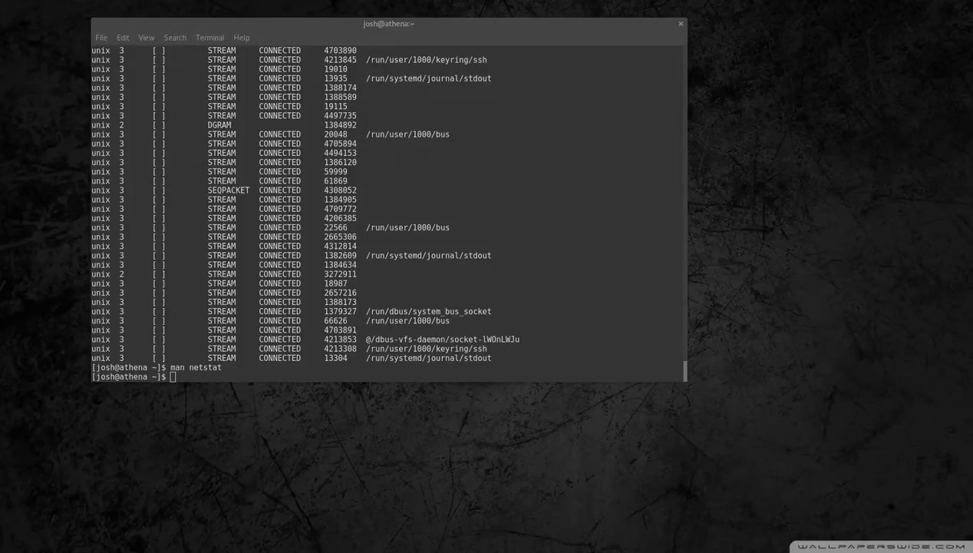
click(199, 376)
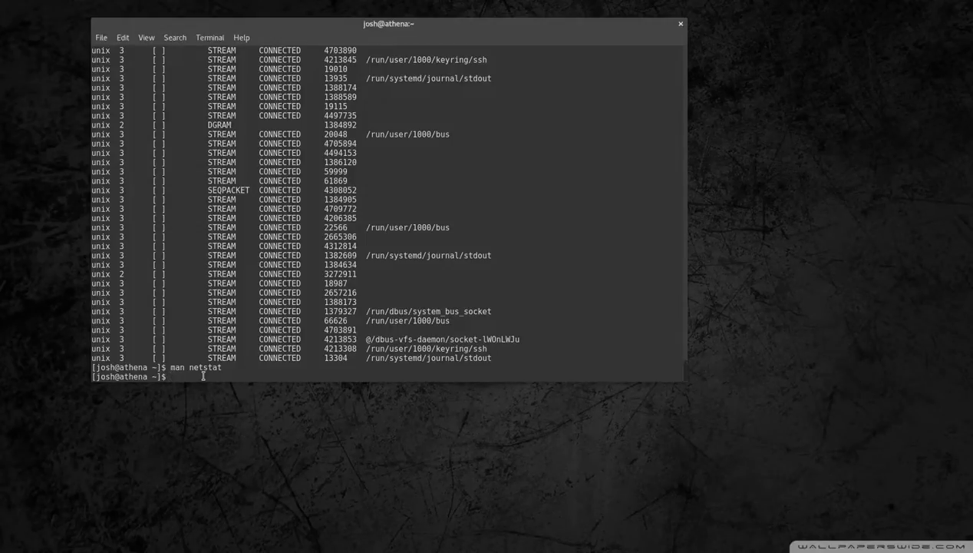
text(ns)
text(loo)
text(kup)
text(l)
key(BackSpace)
text(keepit)
text(tech)
text(ie.com)
key(Return)
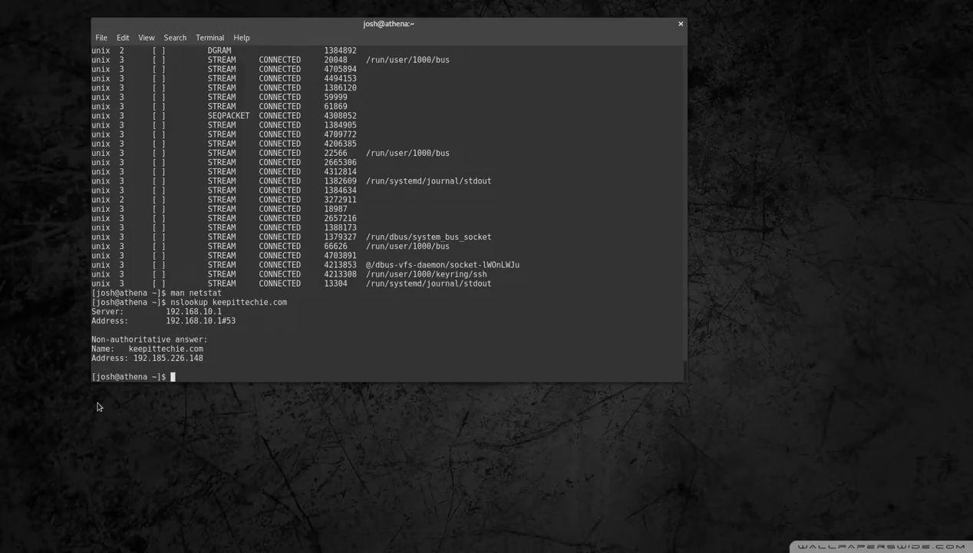
drag(208, 355, 132, 358)
click(178, 373)
Step: Run nslookup google.com, returning 172.217.6.142 and an IPv6 address
key(Up)
key(Up)
key(Down)
key(BackSpace)
key(BackSpace)
key(BackSpace)
key(BackSpace)
key(BackSpace)
key(BackSpace)
key(BackSpace)
key(BackSpace)
key(BackSpace)
key(BackSpace)
key(BackSpace)
text(google.com)
key(Return)
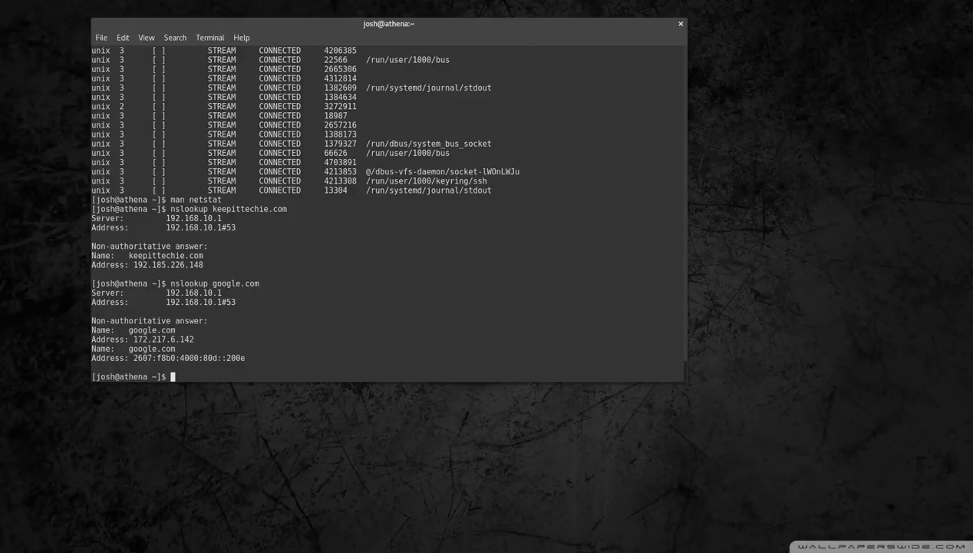
Step: Reverse-lookup 192.168.10.3 with nslookup, resolving to apollo, then clear the prompt
key(Up)
key(BackSpace)
key(BackSpace)
key(BackSpace)
key(BackSpace)
key(BackSpace)
key(BackSpace)
key(BackSpace)
key(BackSpace)
key(BackSpace)
key(BackSpace)
text(1)
text(92.168.10.3)
key(Return)
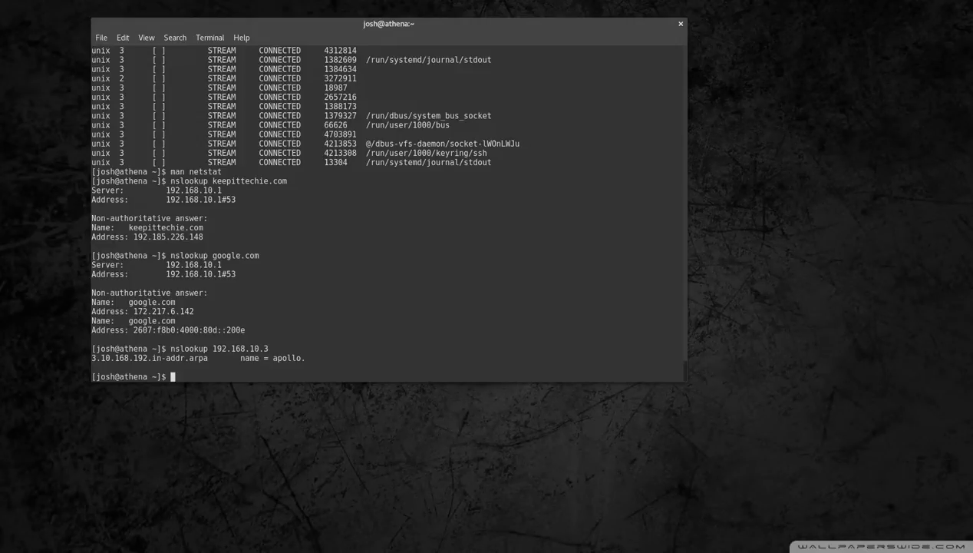
key(Up)
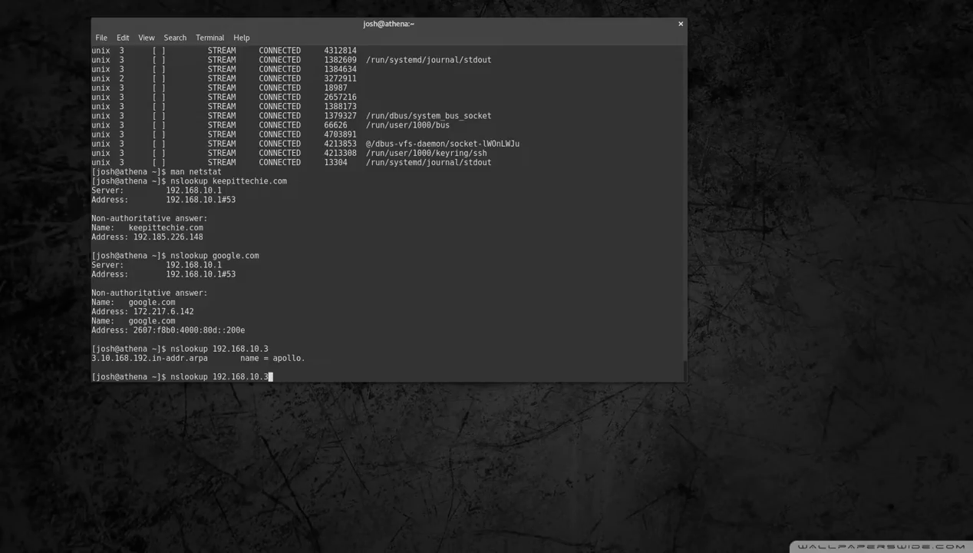
key(BackSpace)
key(BackSpace)
key(BackSpace)
key(BackSpace)
key(BackSpace)
key(BackSpace)
key(BackSpace)
key(BackSpace)
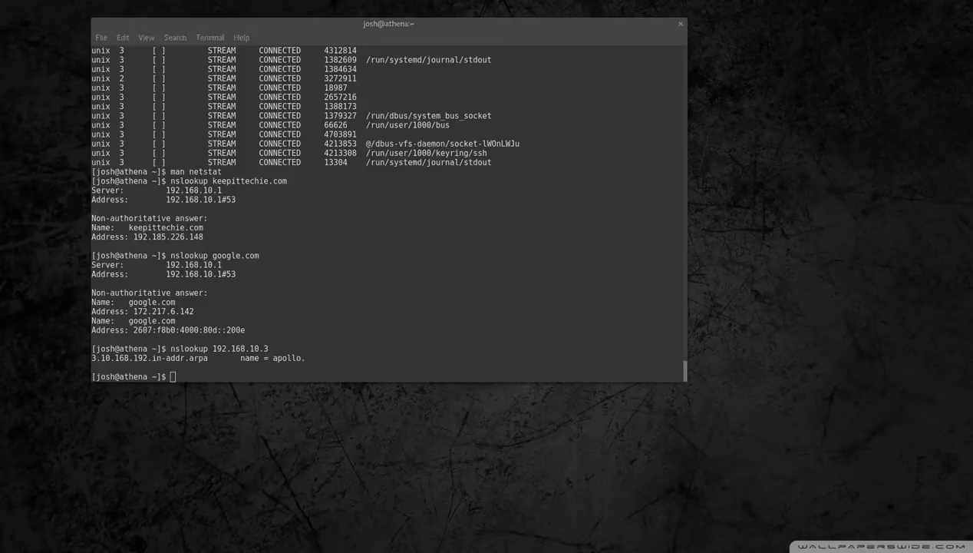
Step: Run traceroute keepittechie.com, reaching 192.185.226.148 in 17 hops
click(221, 373)
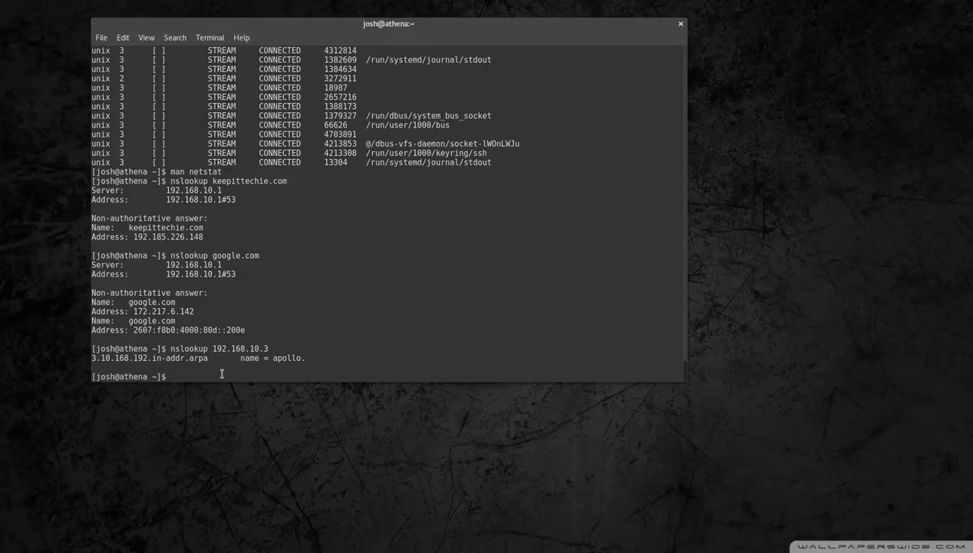
text(traceroute)
text( kee)
text(pittechie.com)
key(Return)
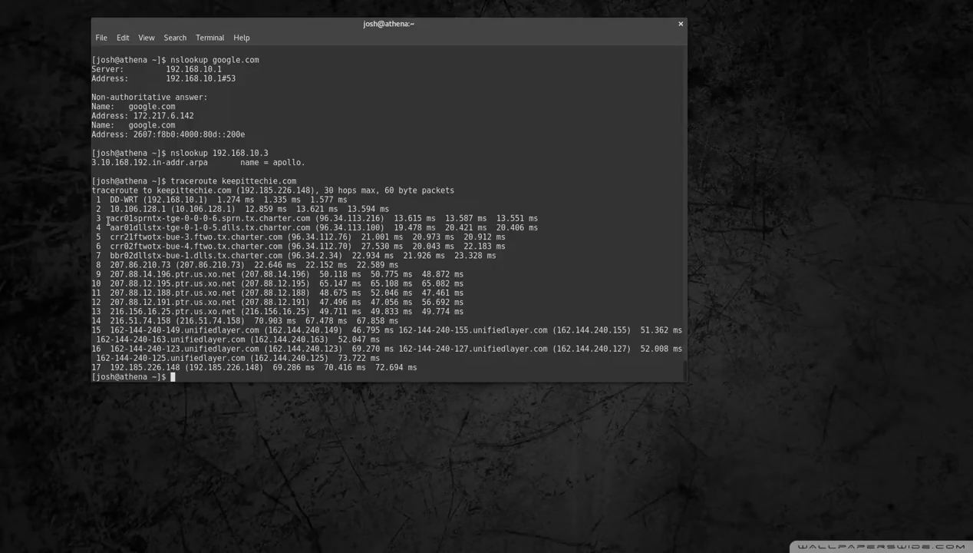
mouse_move(109, 218)
mouse_down()
mouse_move(351, 228)
mouse_move(294, 228)
mouse_move(317, 228)
mouse_up()
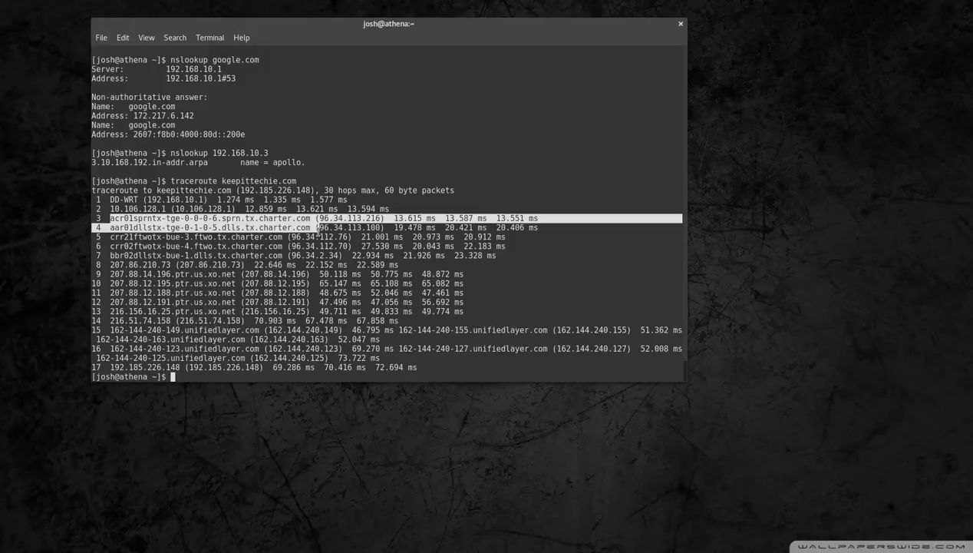
drag(317, 228, 546, 224)
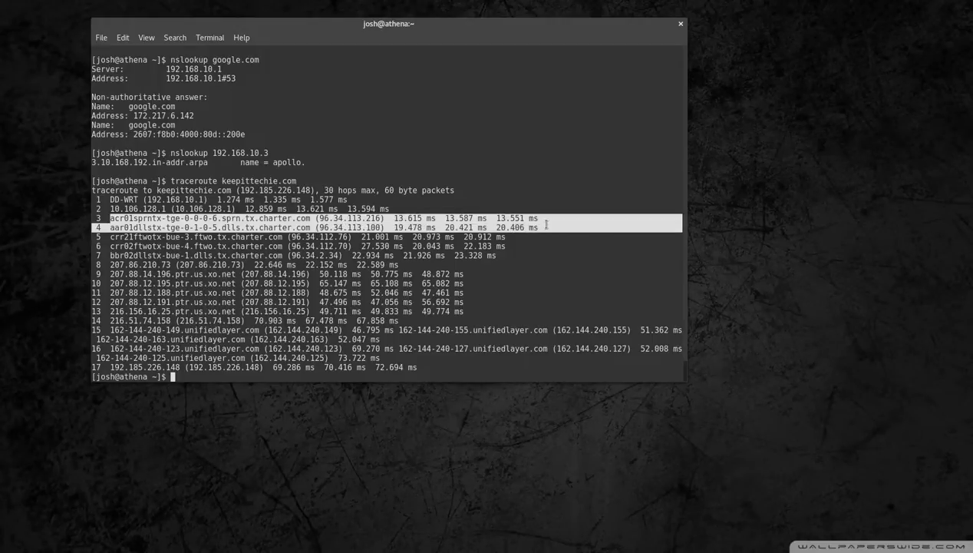
click(427, 243)
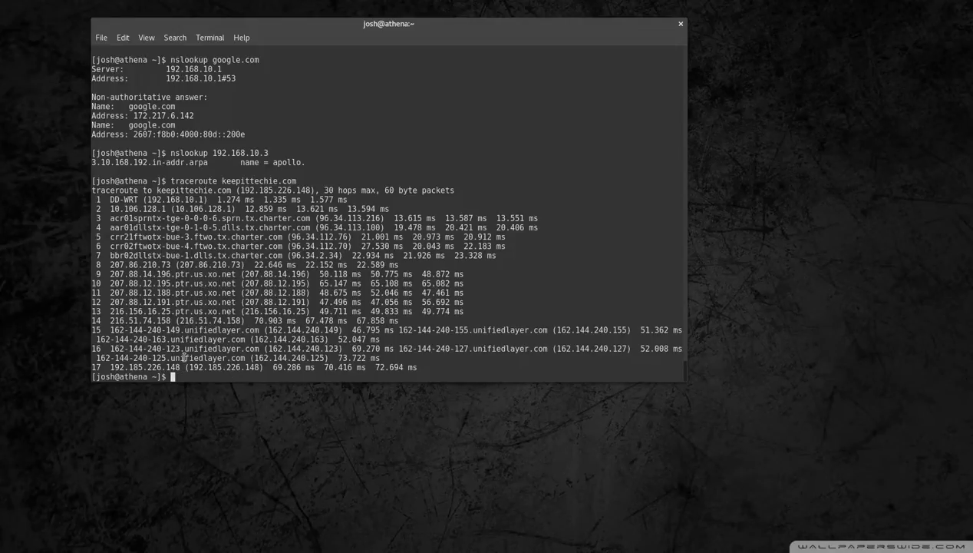
mouse_move(185, 367)
mouse_down()
mouse_move(118, 358)
mouse_move(109, 366)
mouse_up()
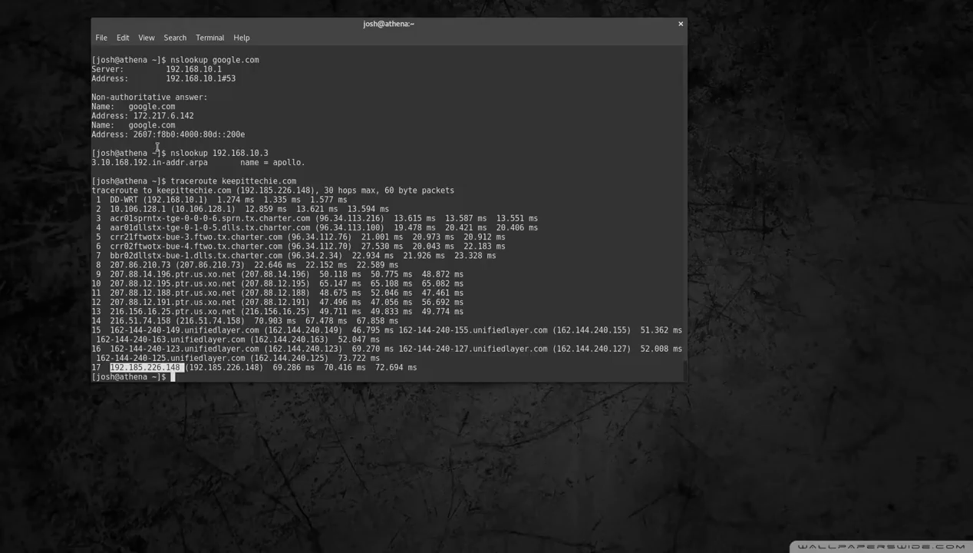
scroll(175, 105, up, 1)
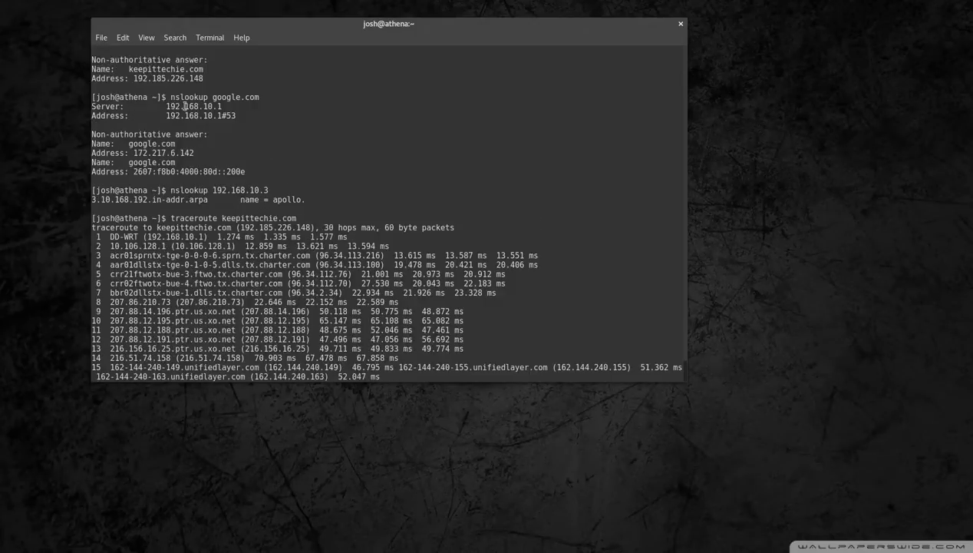
scroll(179, 92, up, 2)
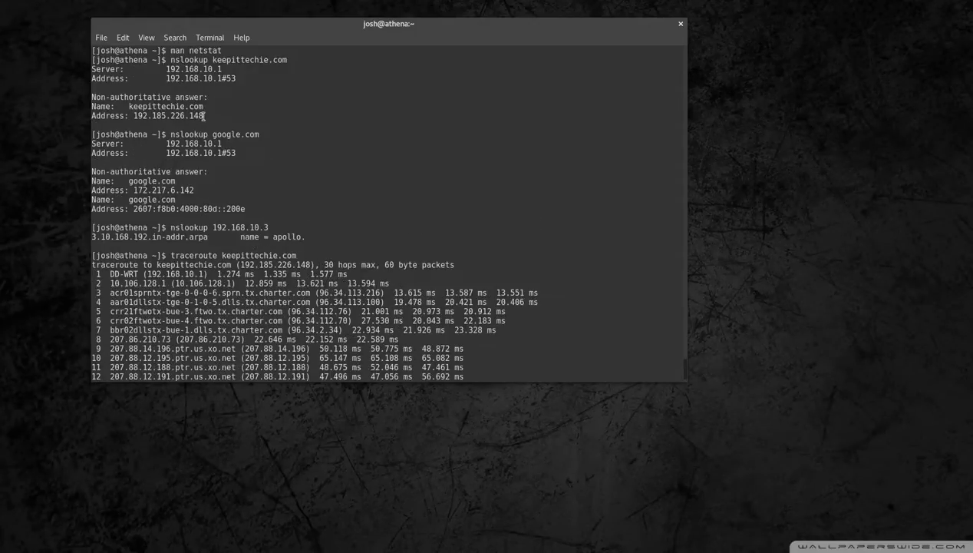
drag(203, 115, 134, 115)
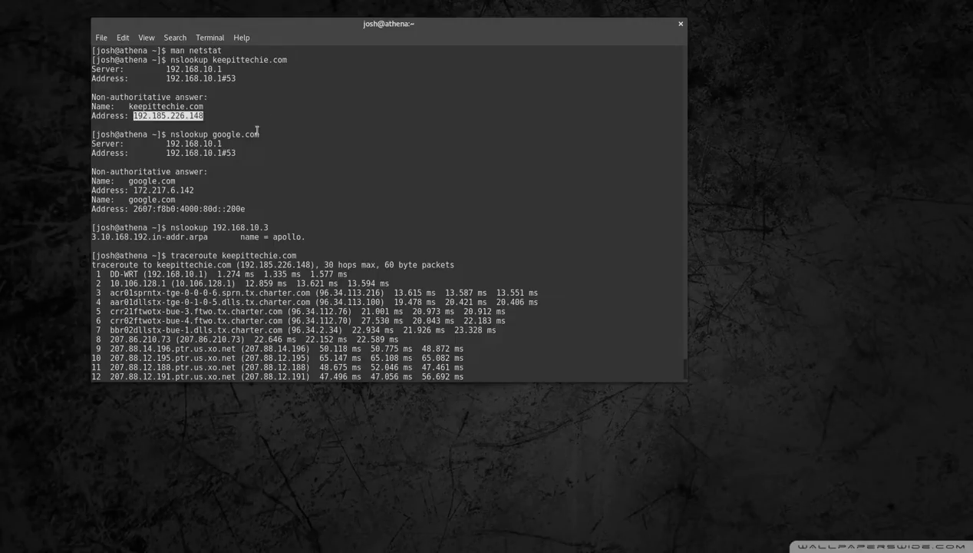
scroll(192, 116, down, 3)
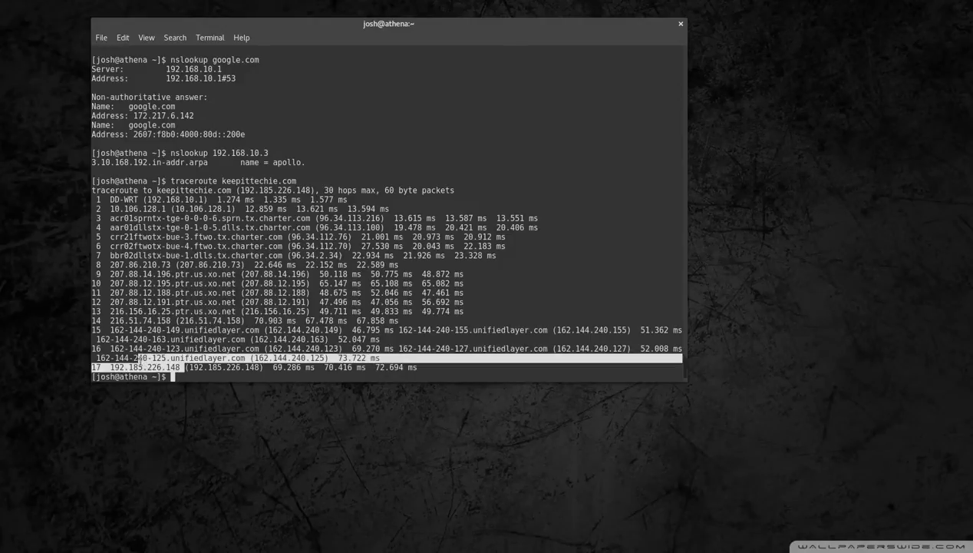
double_click(146, 367)
click(206, 375)
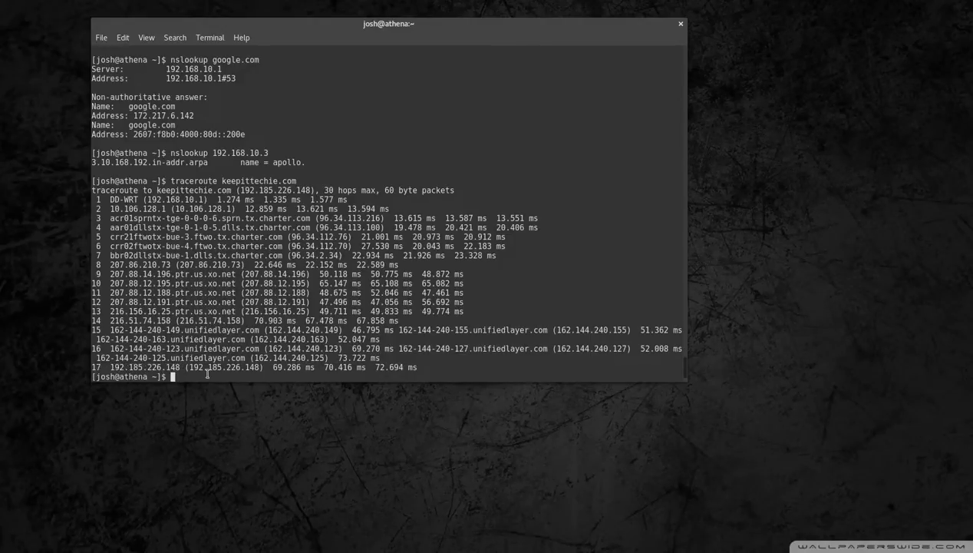